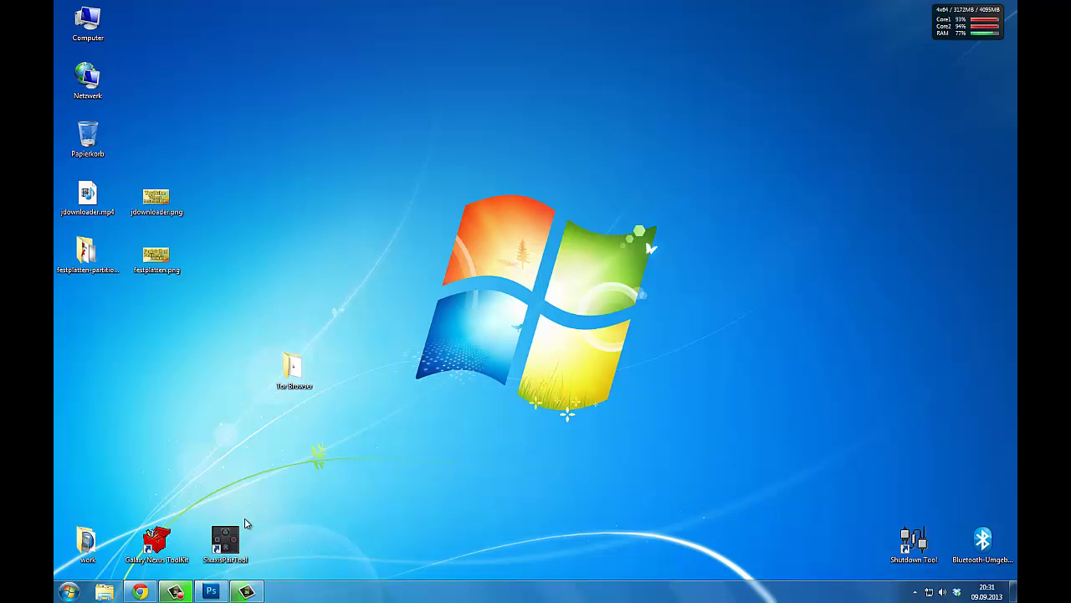
Look through the Tor download page in Chrome for the Windows Tor Browser Bundle and its usage advice.
{"action": "left_click", "coordinate": [140, 591]}
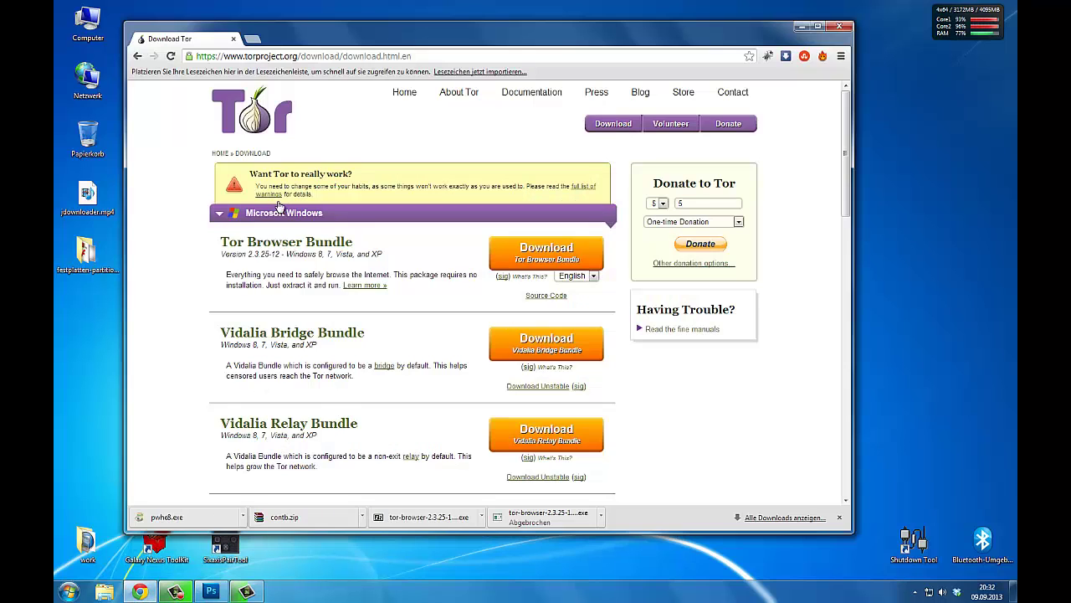
{"action": "left_click", "coordinate": [272, 55]}
{"action": "left_click", "coordinate": [291, 57]}
{"action": "scroll", "coordinate": [459, 197], "scroll_direction": "down", "scroll_amount": 6}
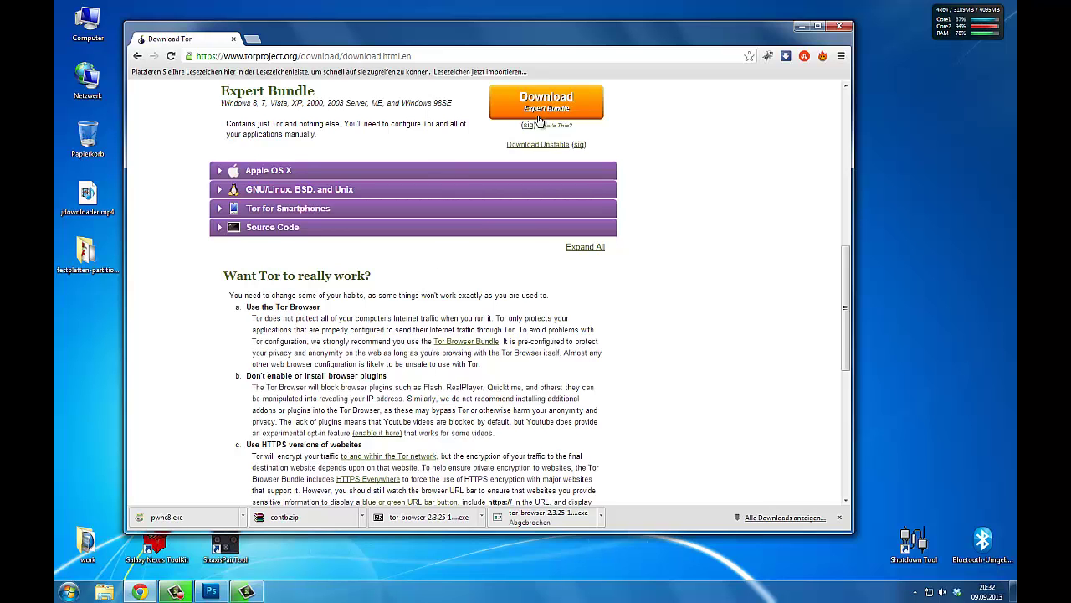
{"action": "scroll", "coordinate": [710, 155], "scroll_direction": "up", "scroll_amount": 6}
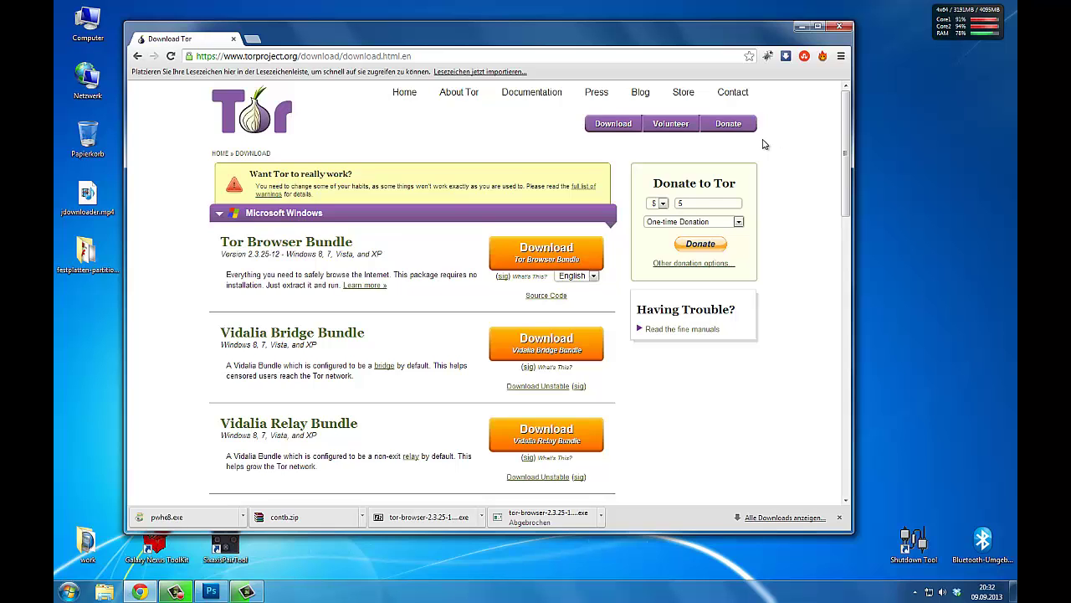
{"action": "scroll", "coordinate": [760, 144], "scroll_direction": "down", "scroll_amount": 7}
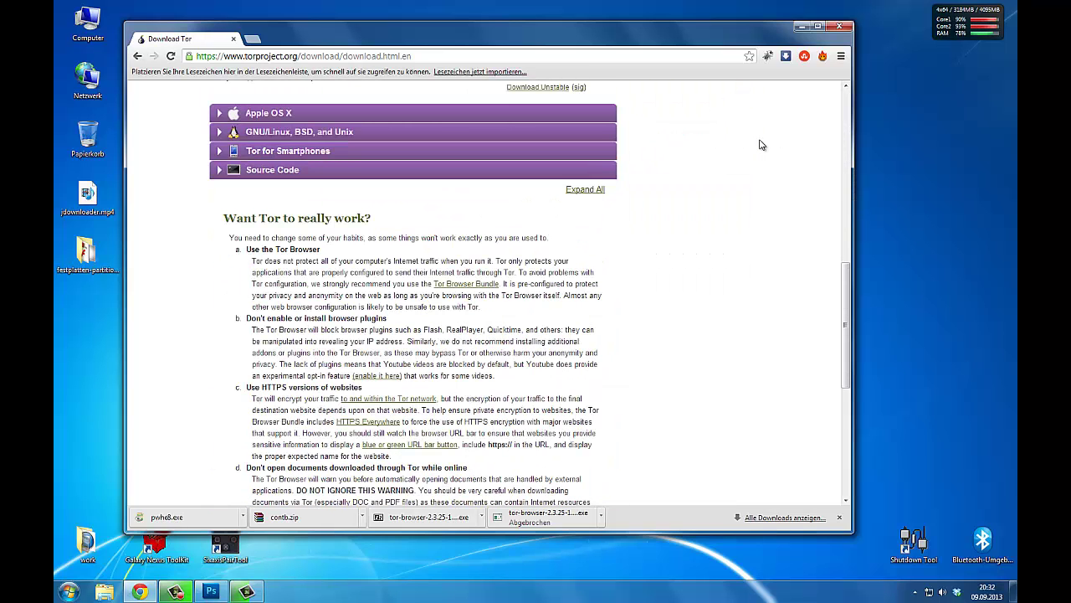
{"action": "left_click", "coordinate": [801, 27]}
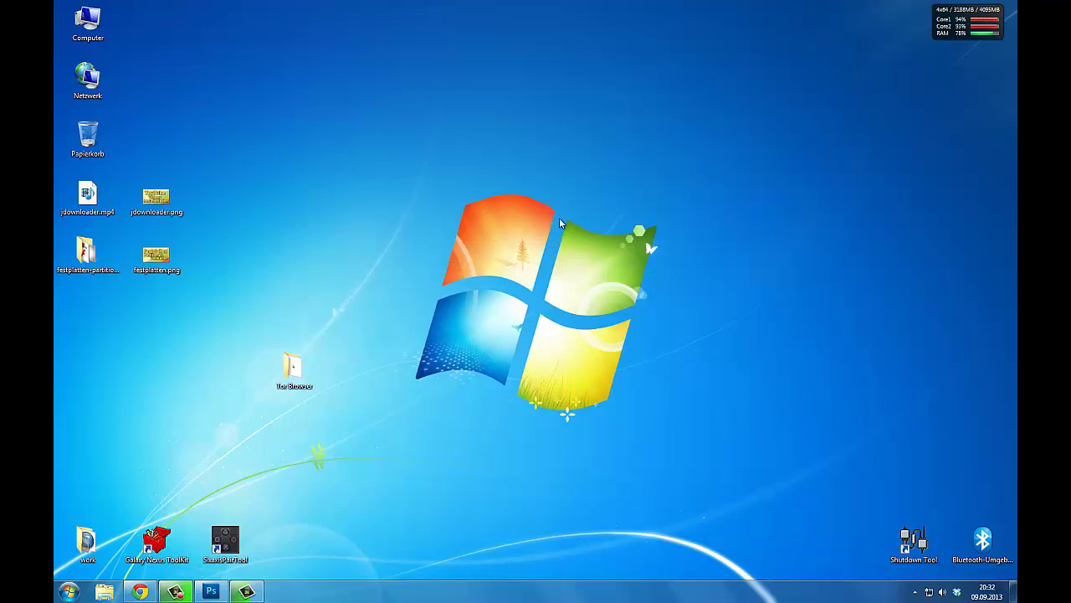
{"action": "left_click", "coordinate": [140, 592]}
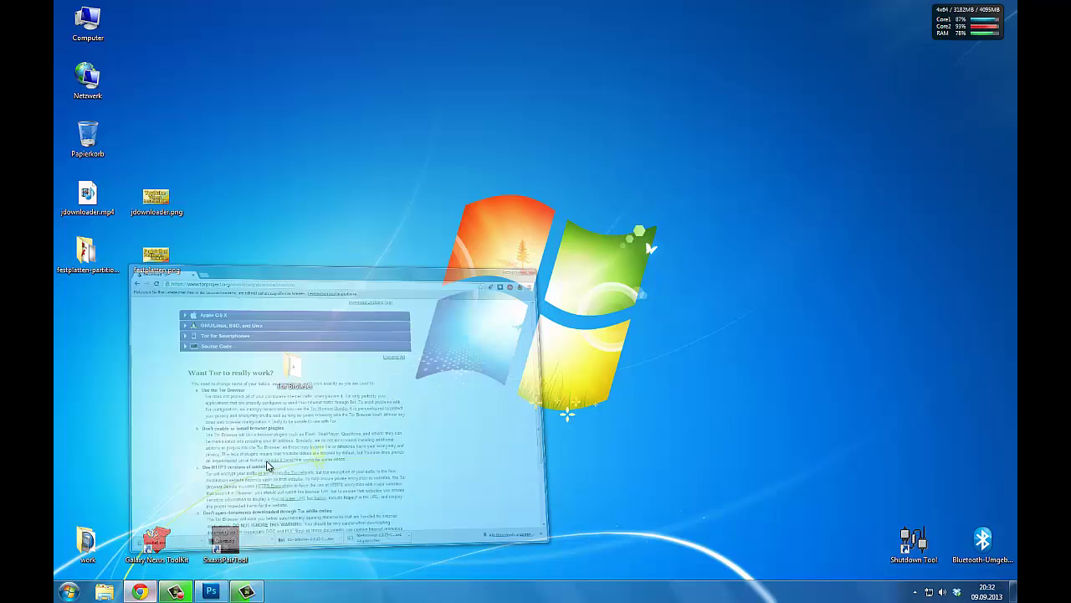
{"action": "scroll", "coordinate": [347, 270], "scroll_direction": "up", "scroll_amount": 10}
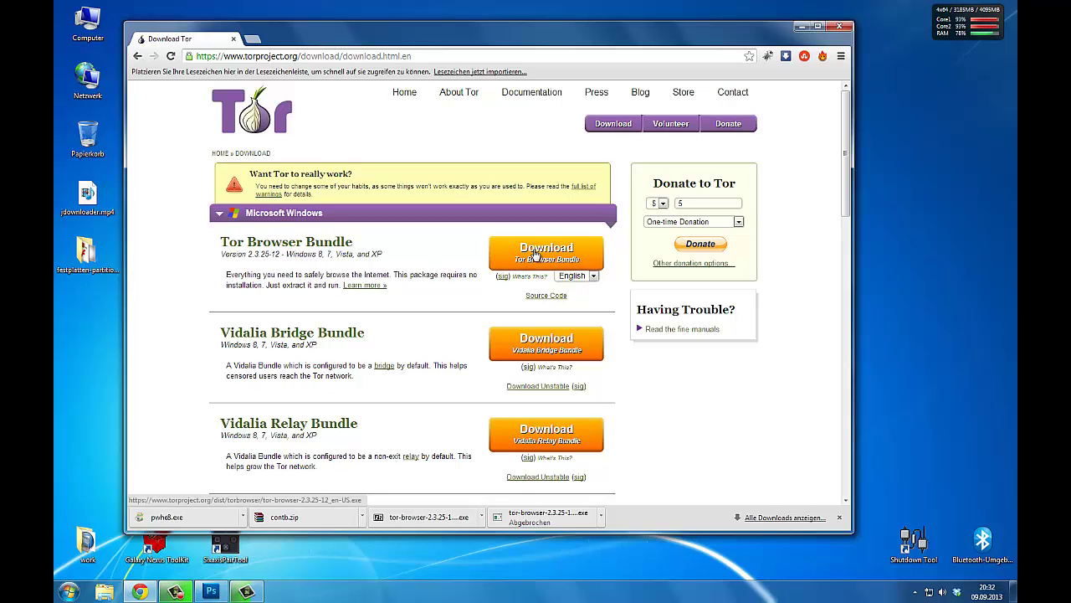
{"action": "left_click", "coordinate": [801, 28]}
Open the extracted Tor Browser folder on the desktop and launch Start Tor Browser.exe.
{"action": "left_click_drag", "start_coordinate": [294, 367], "coordinate": [316, 319]}
{"action": "double_click", "coordinate": [304, 313]}
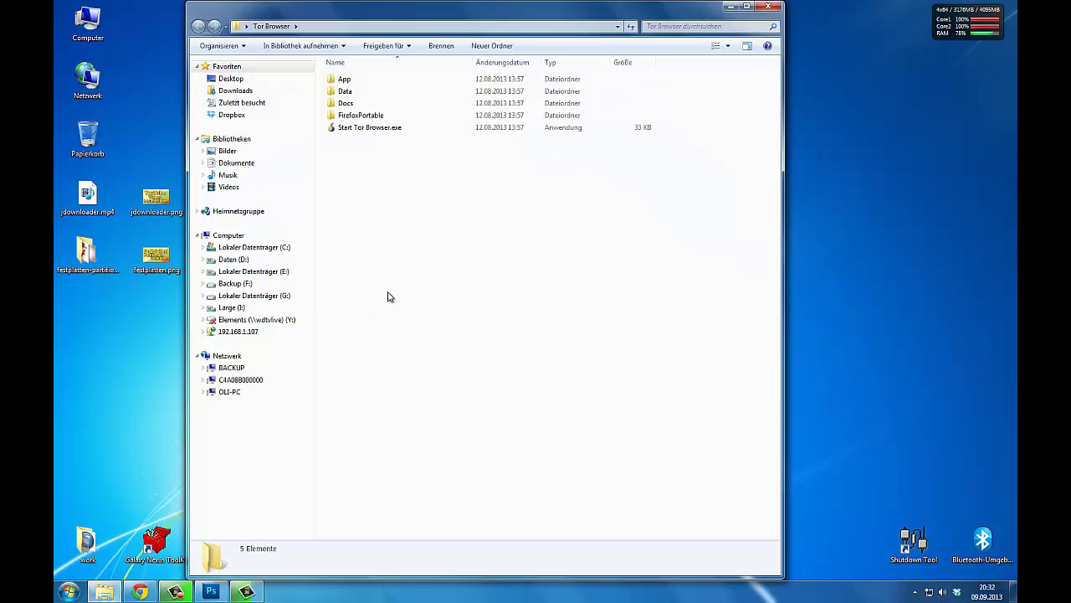
{"action": "left_click", "coordinate": [368, 128]}
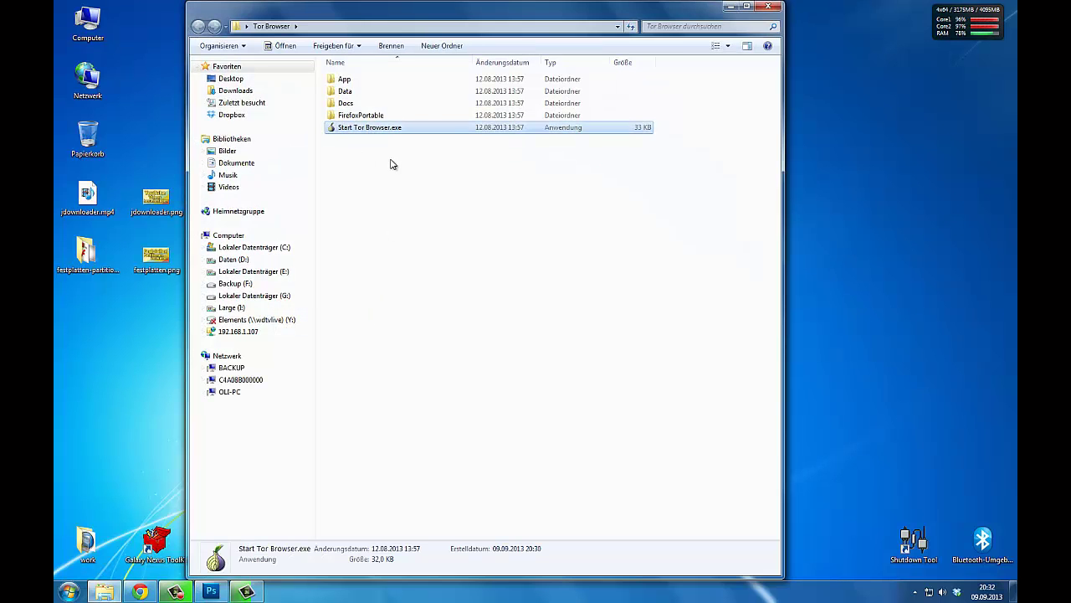
{"action": "mouse_move", "coordinate": [377, 137]}
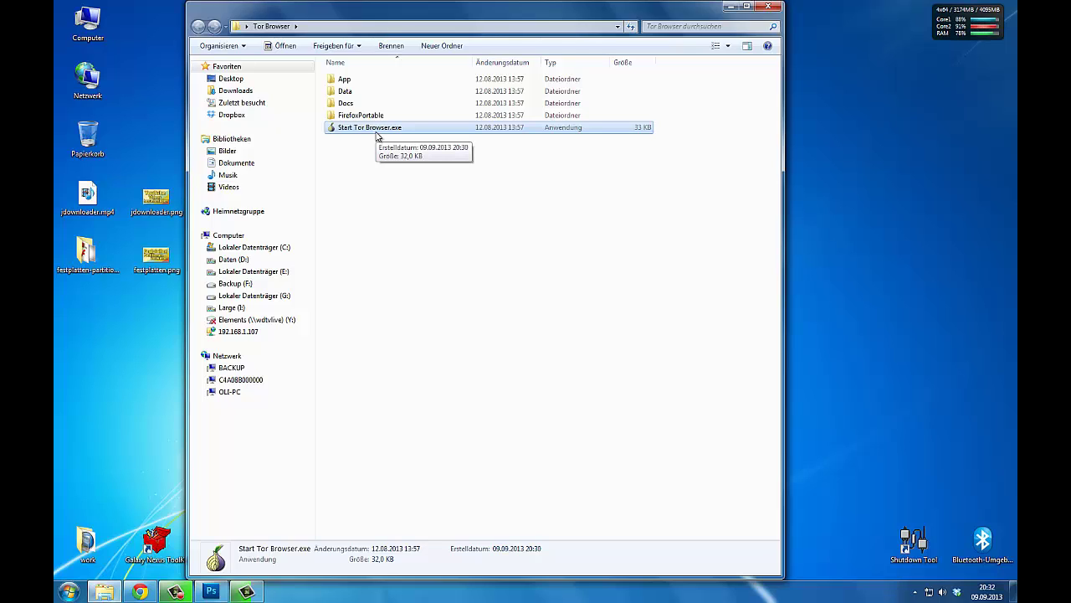
{"action": "double_click", "coordinate": [373, 129]}
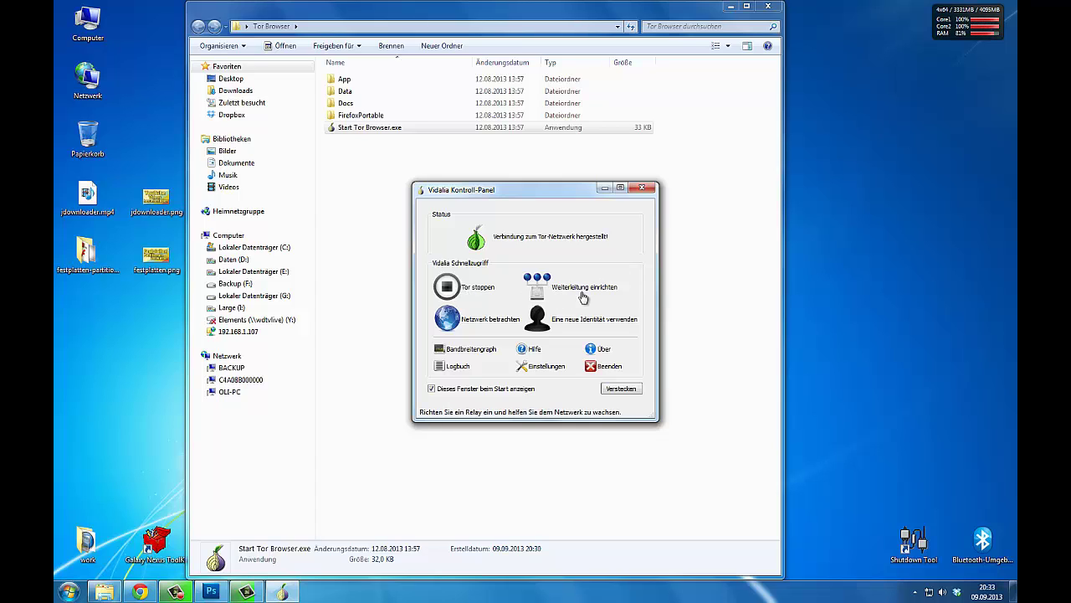
View the Tor network map, close it, and move the Vidalia control panel clear of the browser window.
{"action": "left_click", "coordinate": [486, 332]}
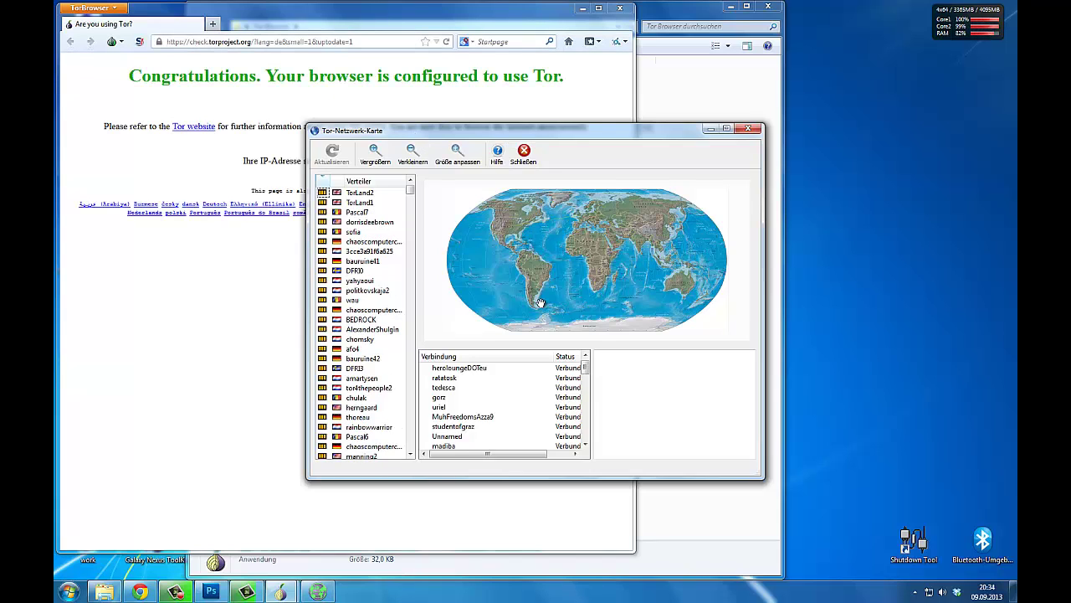
{"action": "left_click", "coordinate": [748, 128]}
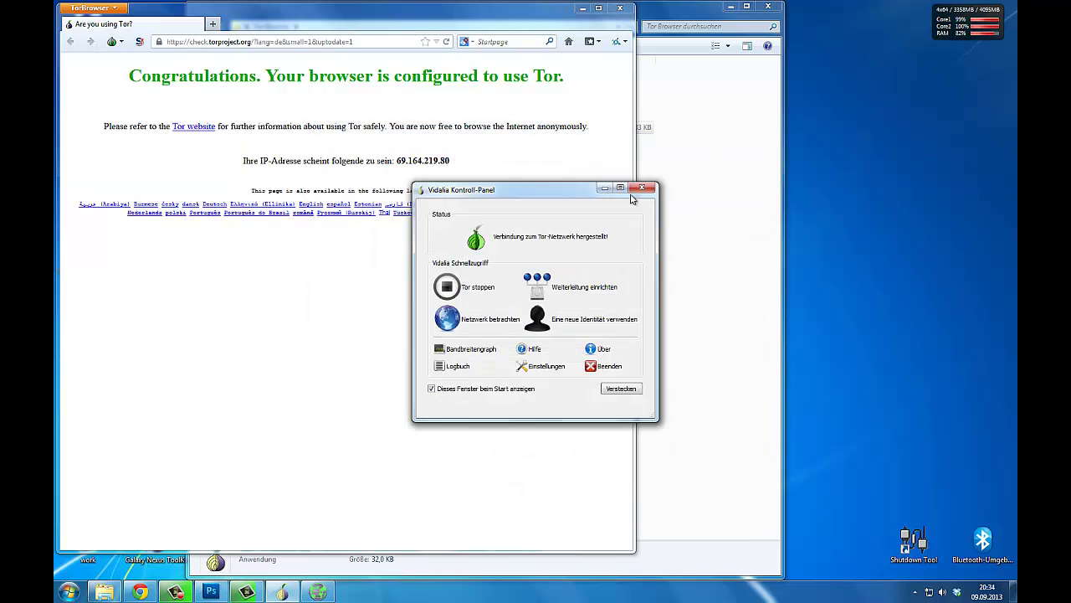
{"action": "left_click_drag", "start_coordinate": [568, 193], "coordinate": [866, 138]}
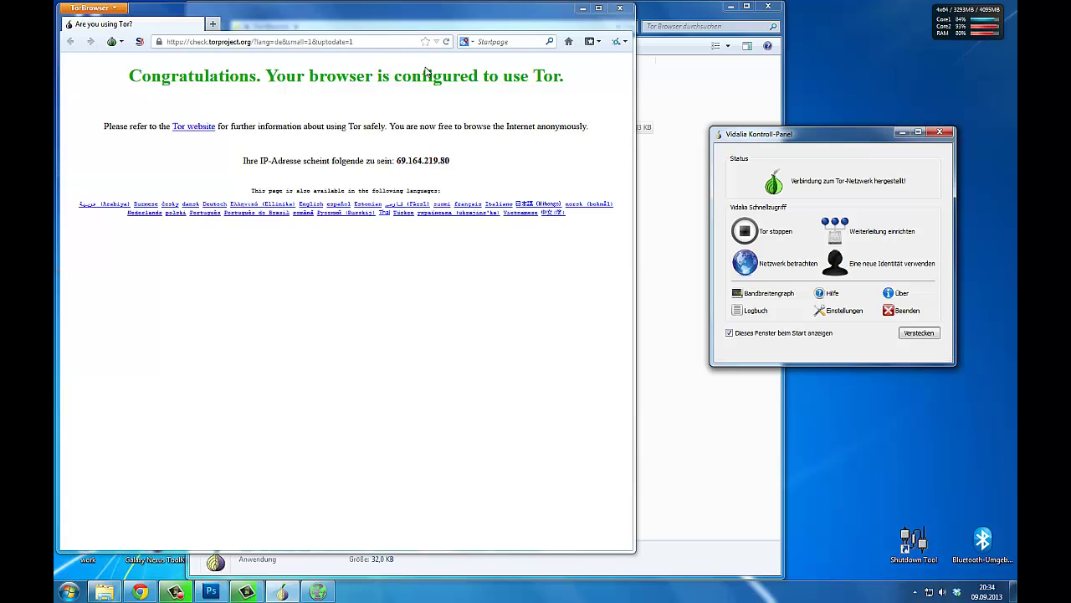
Examine the IP address reported on the Tor check page.
{"action": "left_click_drag", "start_coordinate": [450, 161], "coordinate": [396, 159]}
{"action": "left_click", "coordinate": [399, 157]}
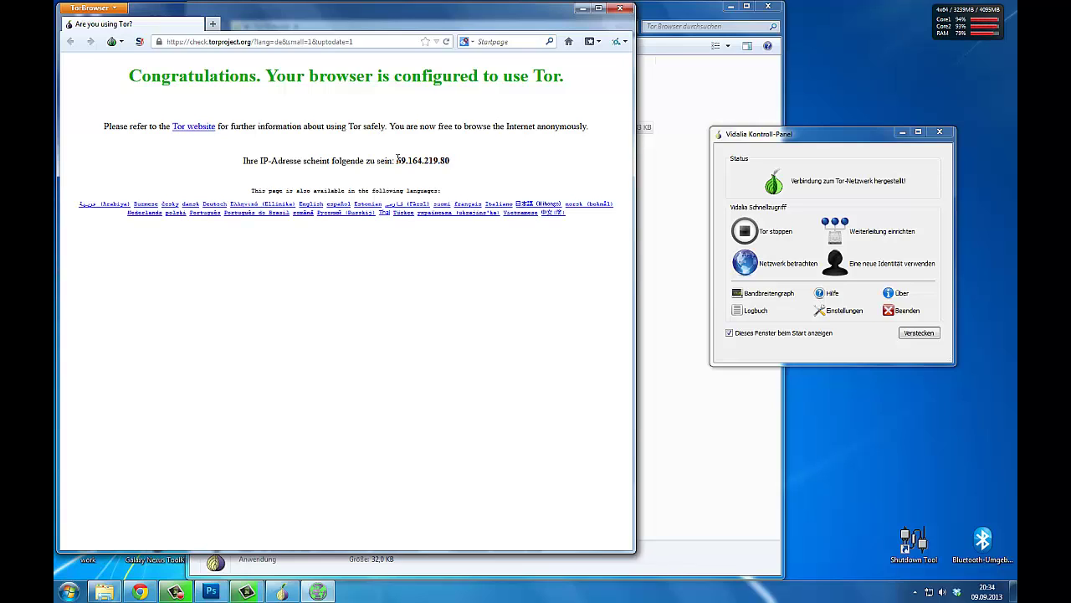
{"action": "left_click_drag", "start_coordinate": [394, 159], "coordinate": [481, 167]}
{"action": "left_click", "coordinate": [470, 167]}
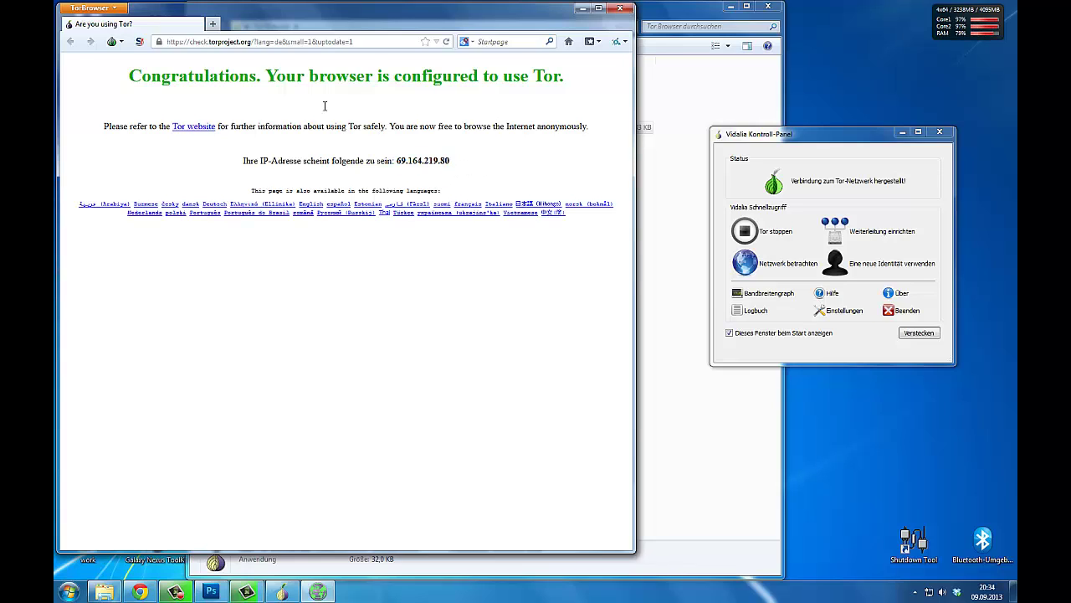
Load google.at in the Tor Browser.
{"action": "left_click", "coordinate": [214, 44]}
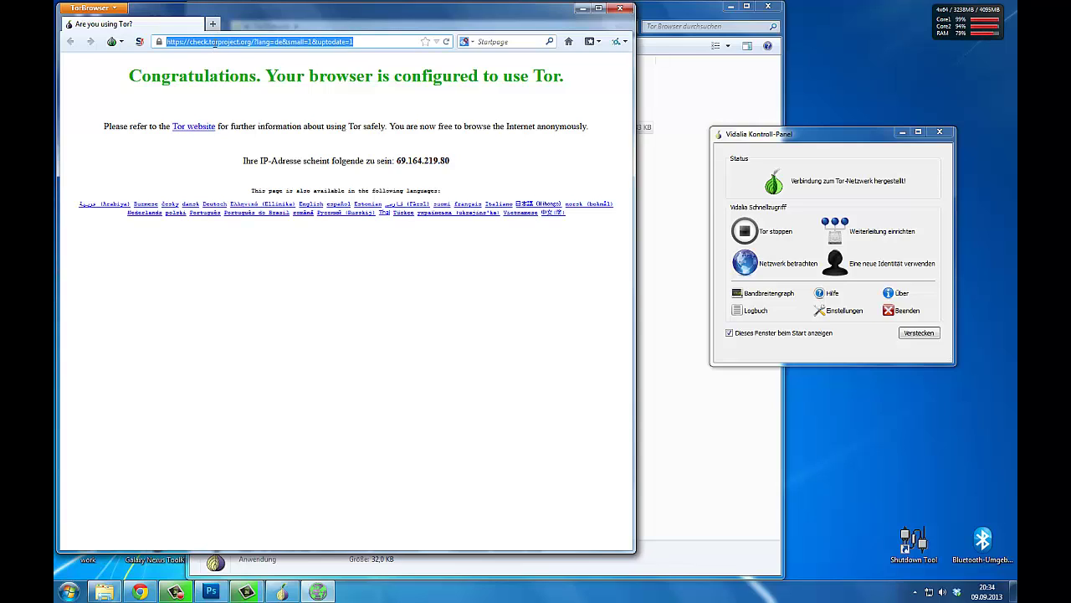
{"action": "type", "text": "google.at"}
{"action": "key", "text": "Return"}
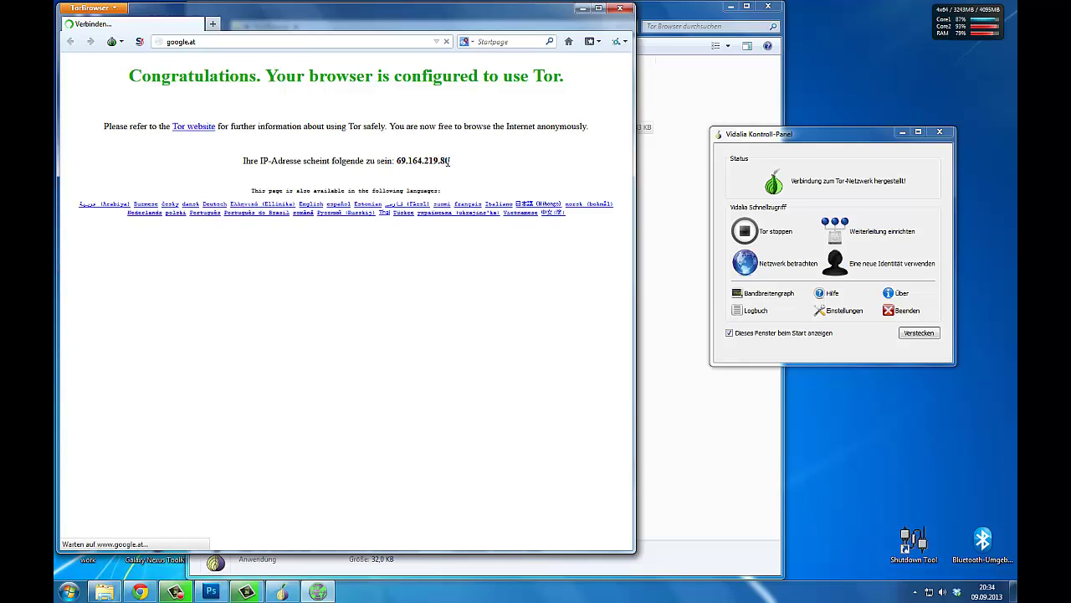
{"action": "left_click_drag", "start_coordinate": [450, 161], "coordinate": [395, 161]}
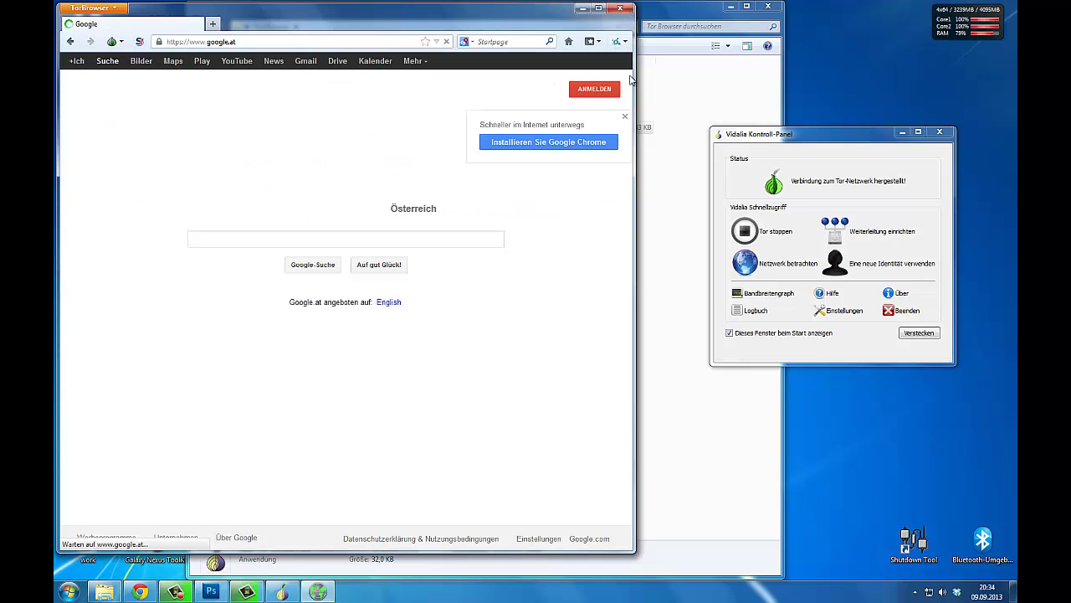
Search Google for "wie ist meine ip" and open the wieistmeineip.at result.
{"action": "left_click", "coordinate": [289, 240]}
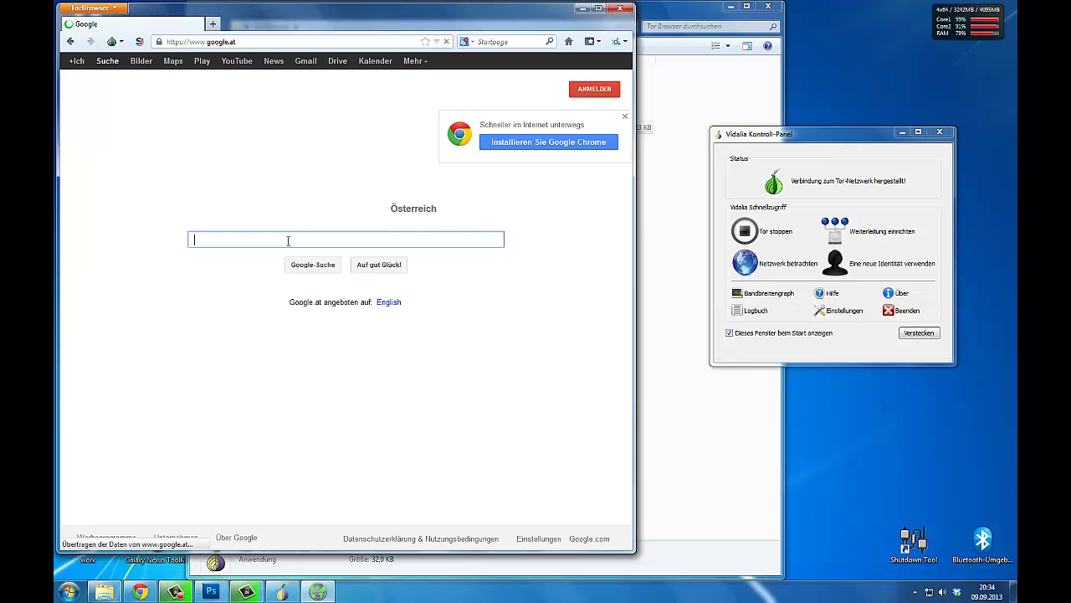
{"action": "type", "text": "wie ist meine ip"}
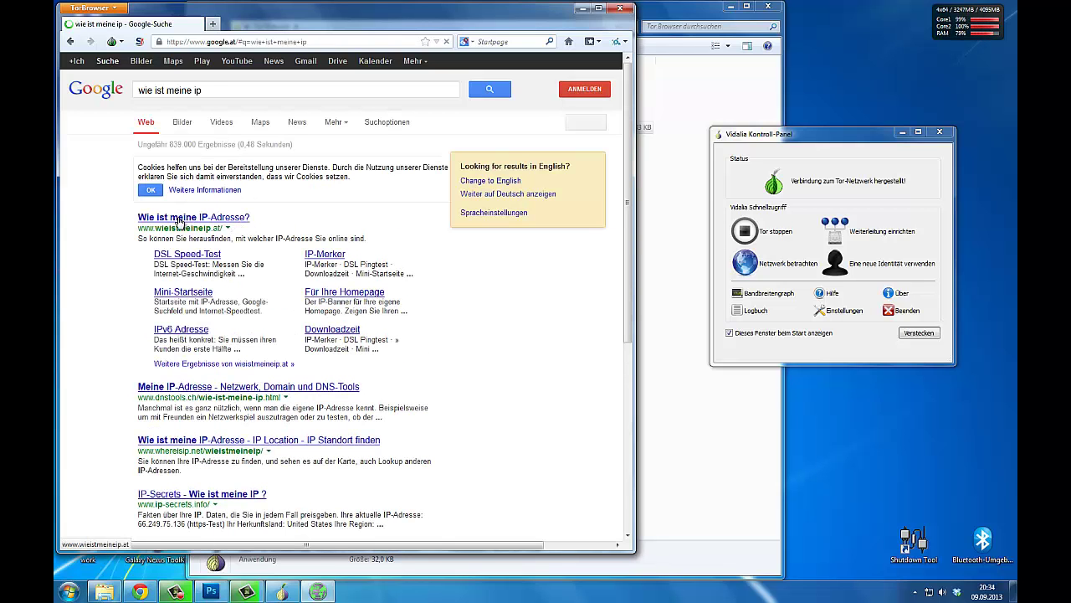
{"action": "left_click", "coordinate": [178, 220]}
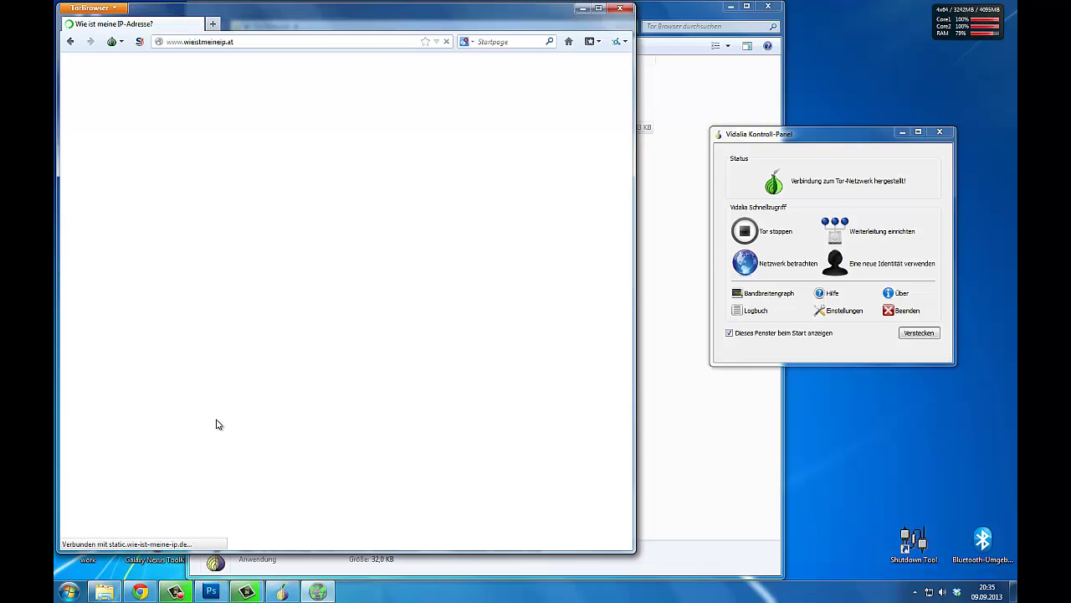
{"action": "left_click", "coordinate": [69, 590]}
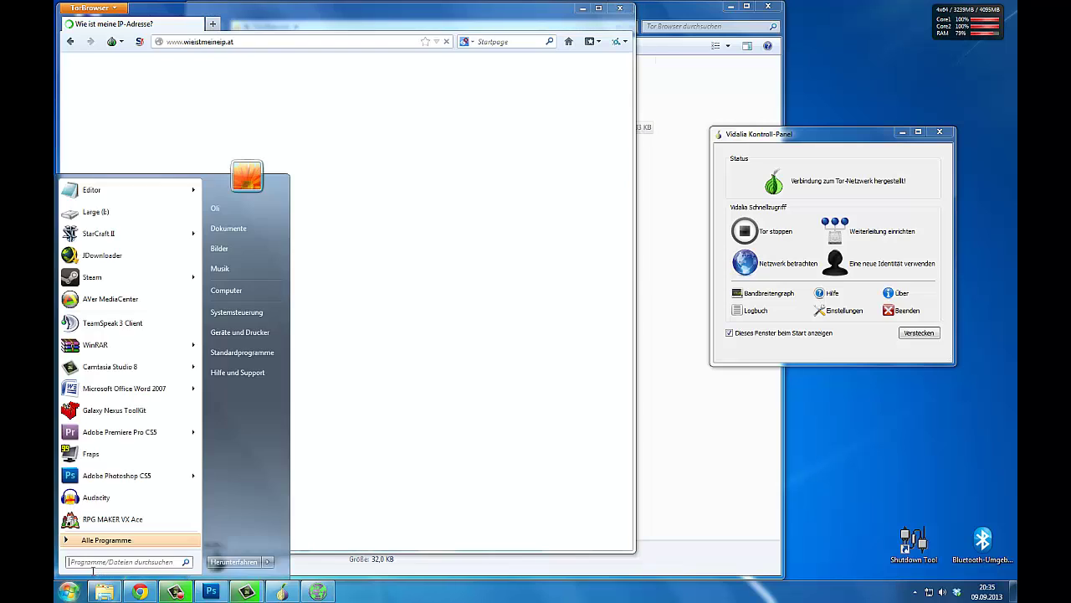
{"action": "left_click", "coordinate": [117, 190]}
{"action": "type", "text": "https://www.torproject.org/dist/torbrowser/tor-browser-2.3.25-12_en-US.exe"}
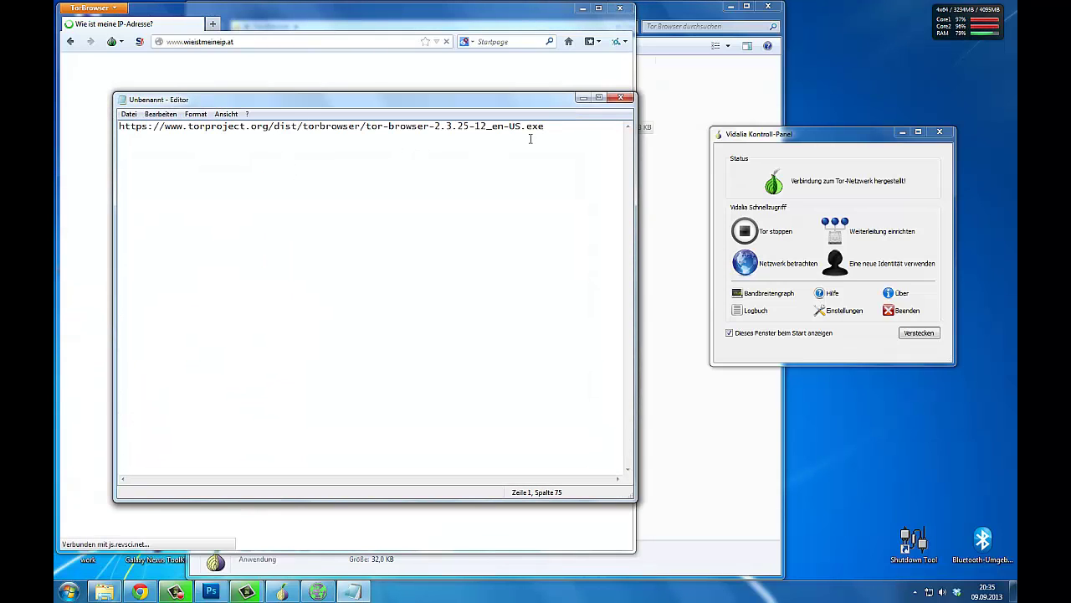
{"action": "left_click", "coordinate": [620, 97]}
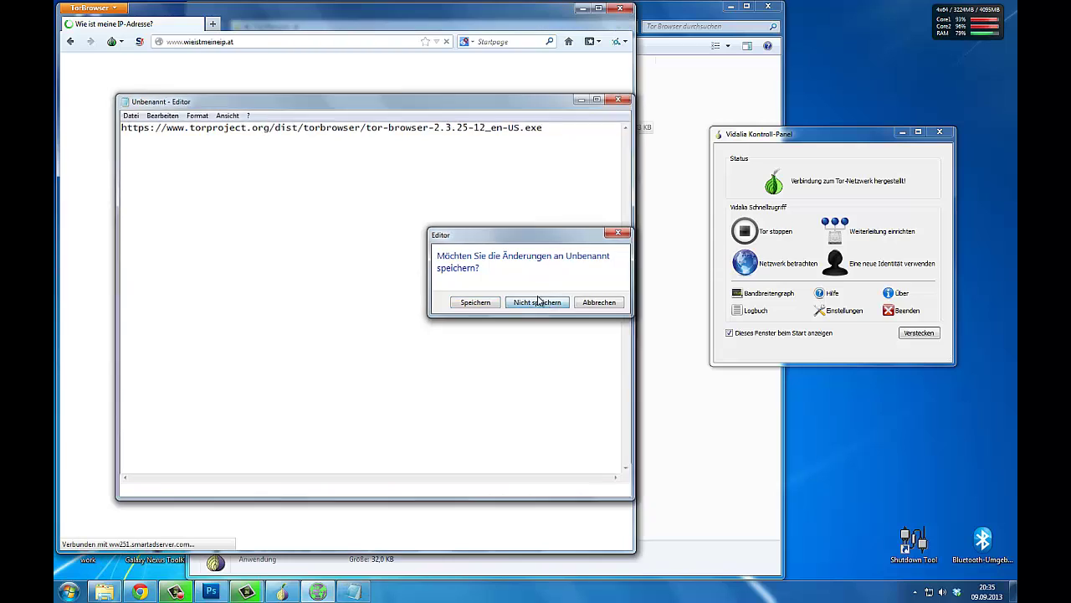
{"action": "left_click", "coordinate": [538, 301]}
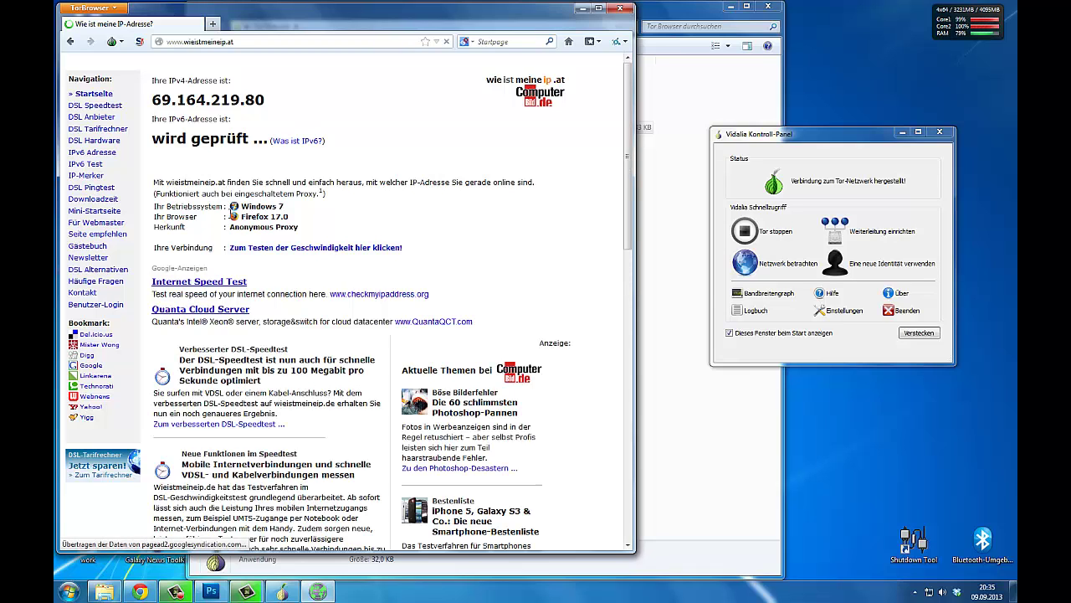
Examine the operating system, browser and origin details that wieistmeineip.at reports for the connection.
{"action": "double_click", "coordinate": [265, 206]}
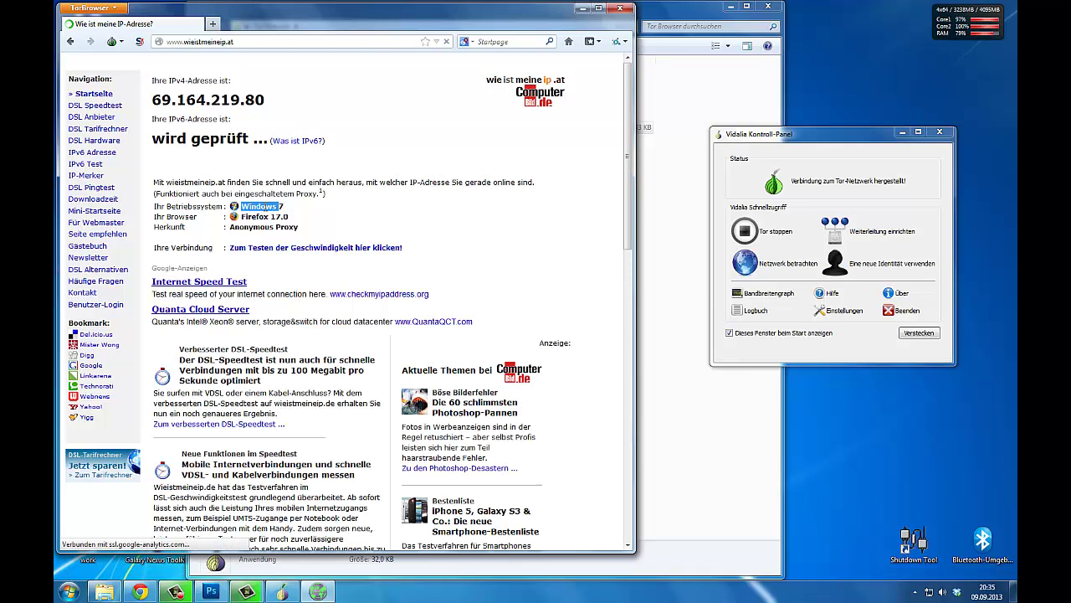
{"action": "double_click", "coordinate": [256, 216]}
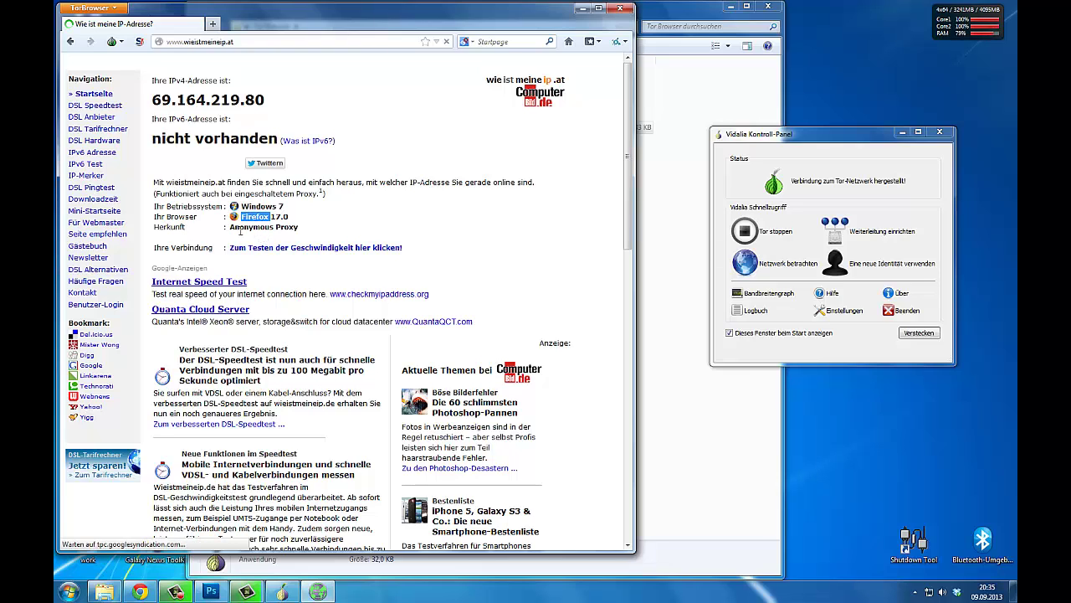
{"action": "double_click", "coordinate": [251, 226]}
{"action": "left_click", "coordinate": [251, 228]}
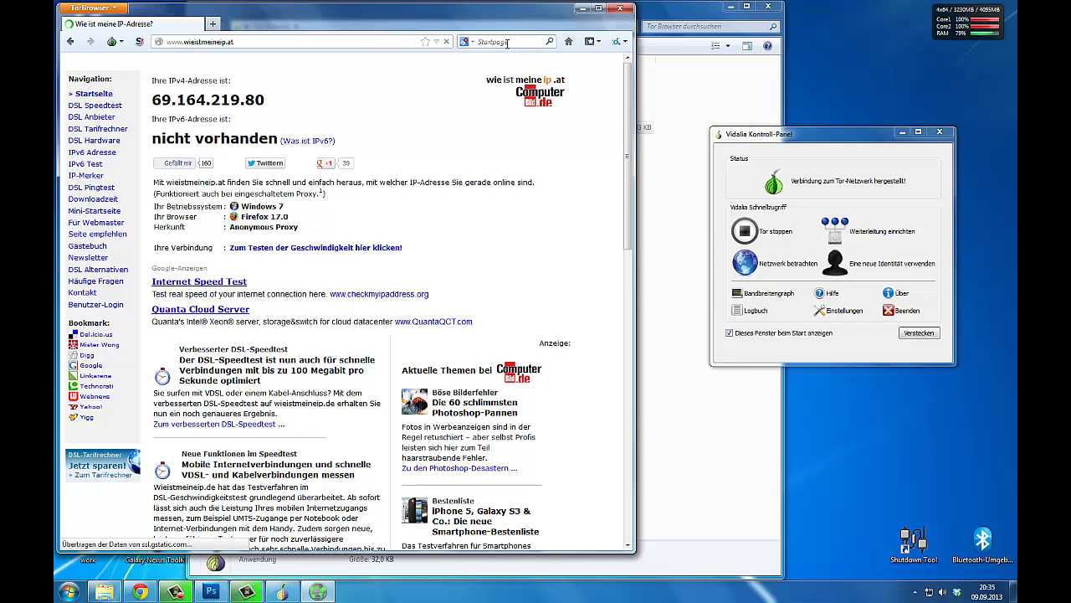
Select Startpage as the browser's search engine and search for "wie ist meine ip".
{"action": "left_click", "coordinate": [472, 44]}
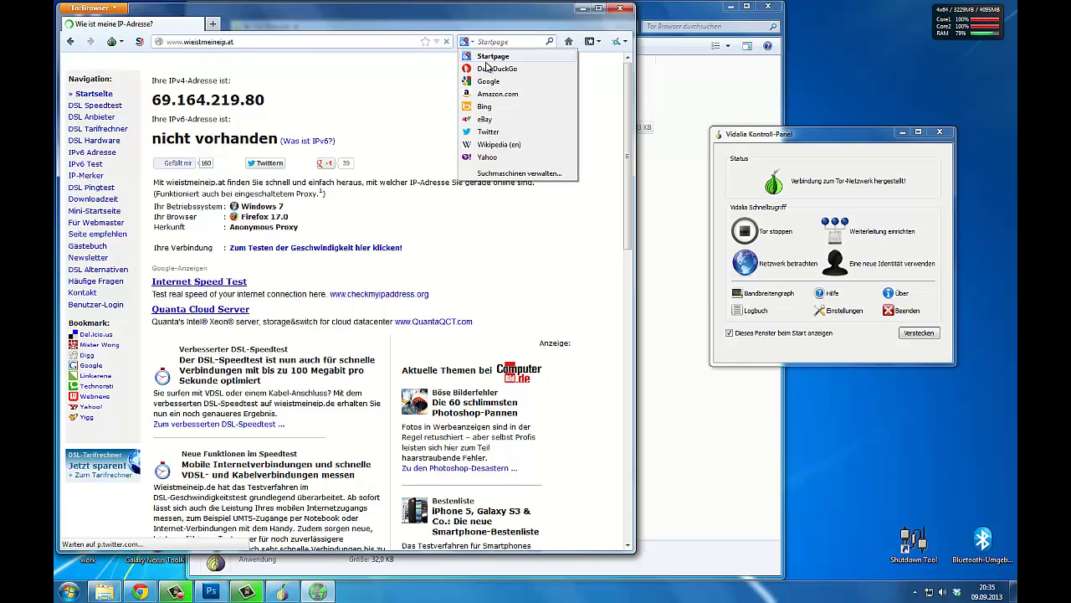
{"action": "left_click", "coordinate": [494, 57]}
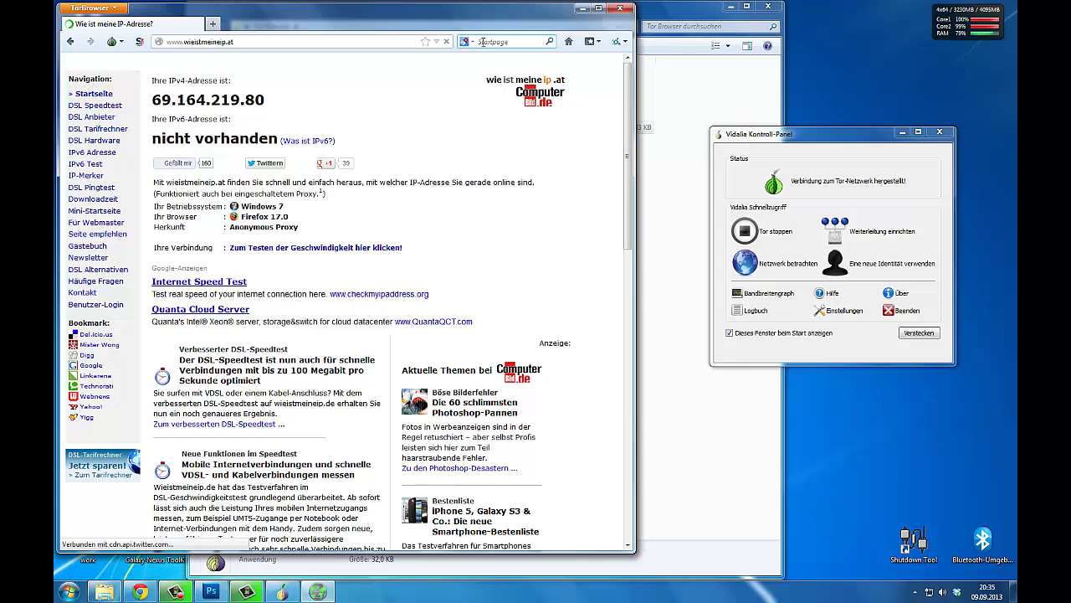
{"action": "type", "text": "wie ist me"}
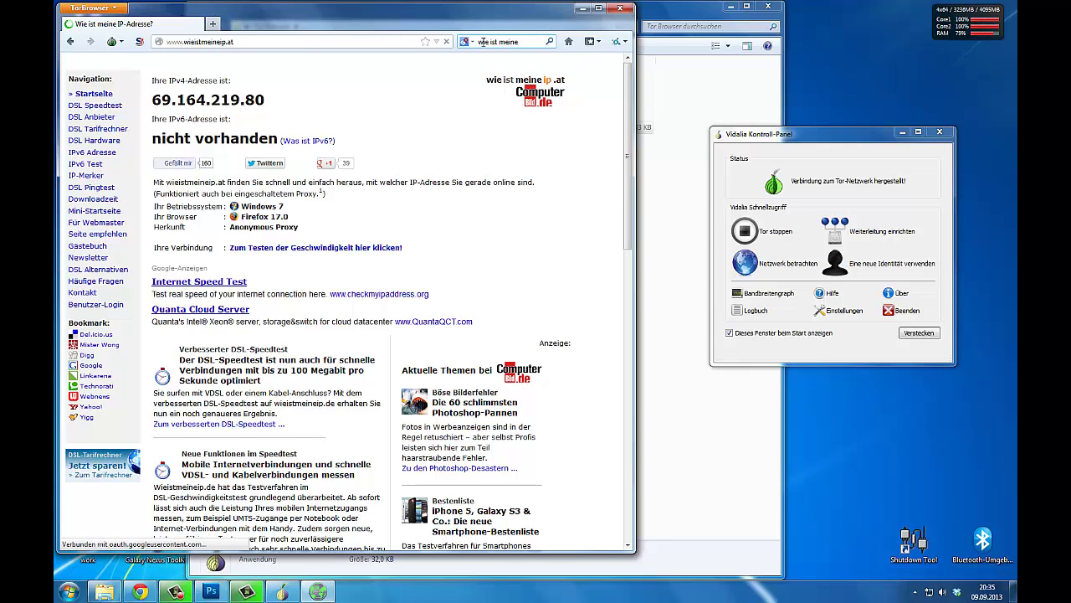
{"action": "type", "text": "ine ip"}
{"action": "key", "text": "Return"}
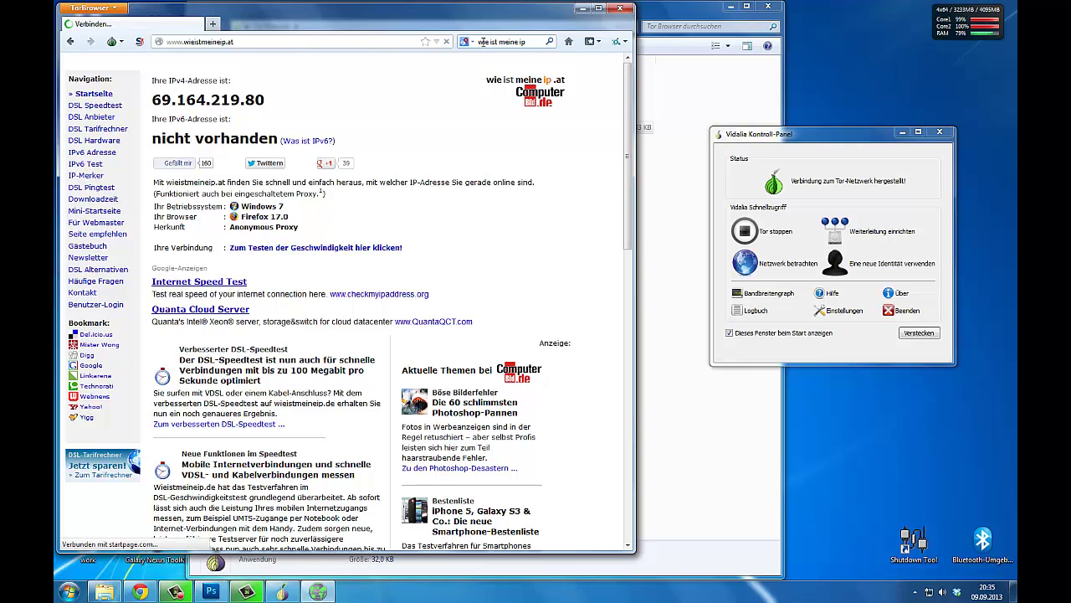
View the list of available search engines, and bring the Startpage results window back to the front.
{"action": "left_click", "coordinate": [466, 43]}
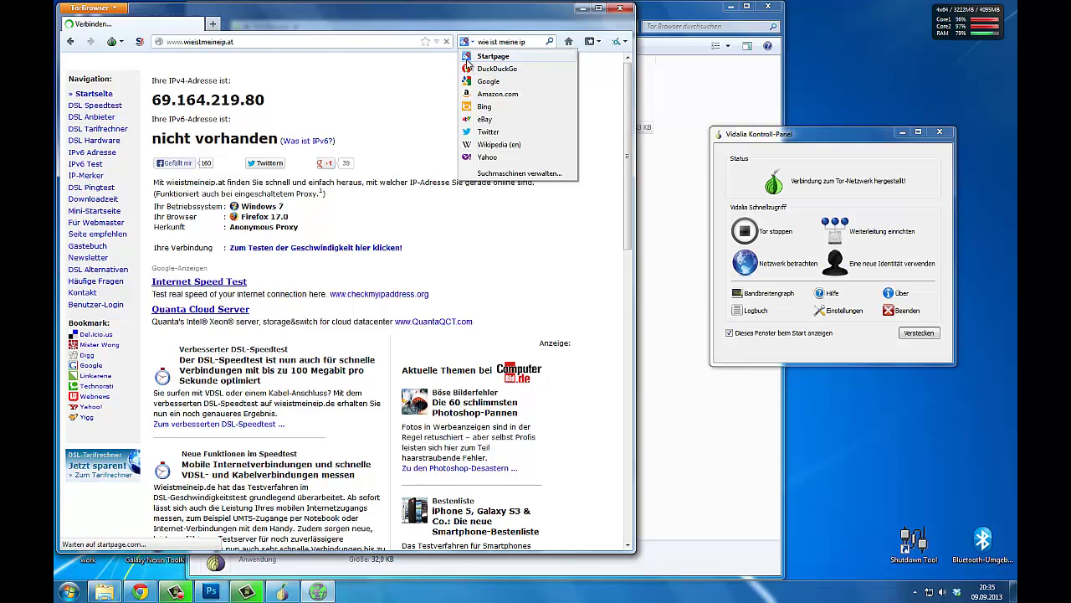
{"action": "left_click", "coordinate": [304, 14]}
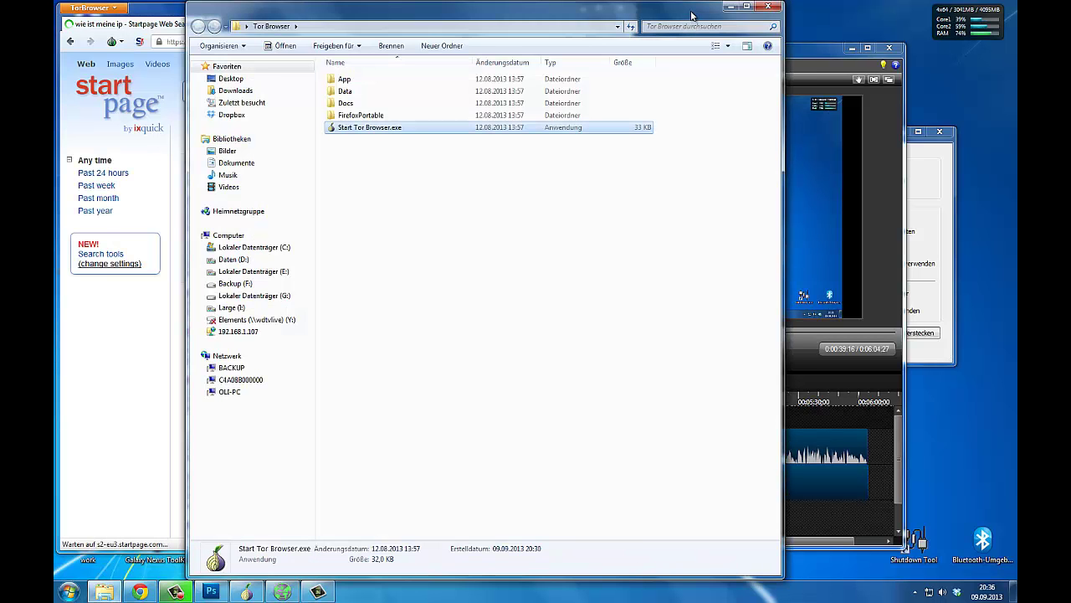
{"action": "left_click", "coordinate": [155, 16]}
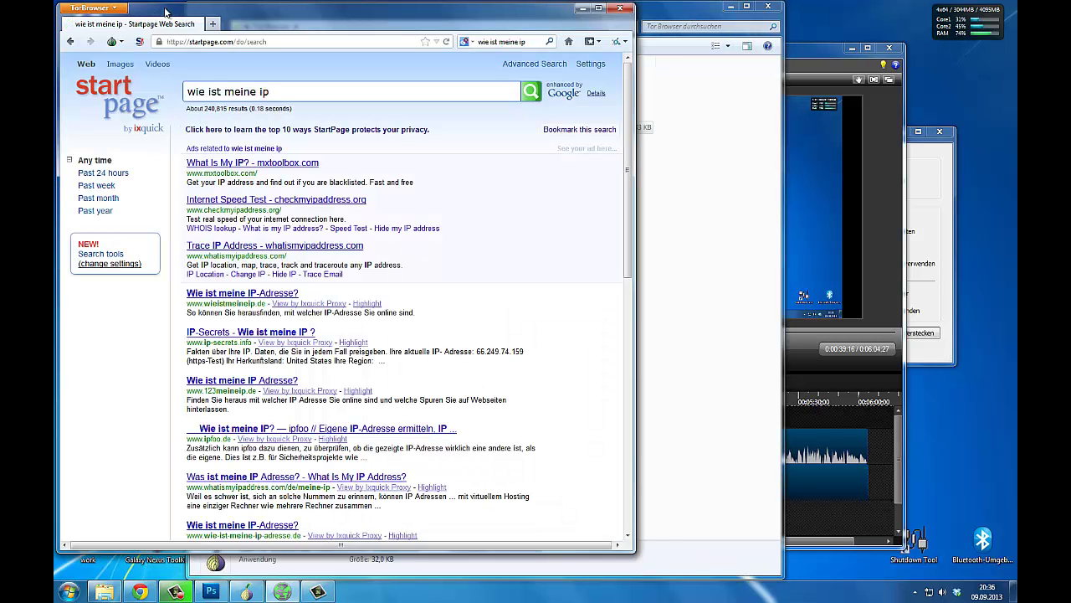